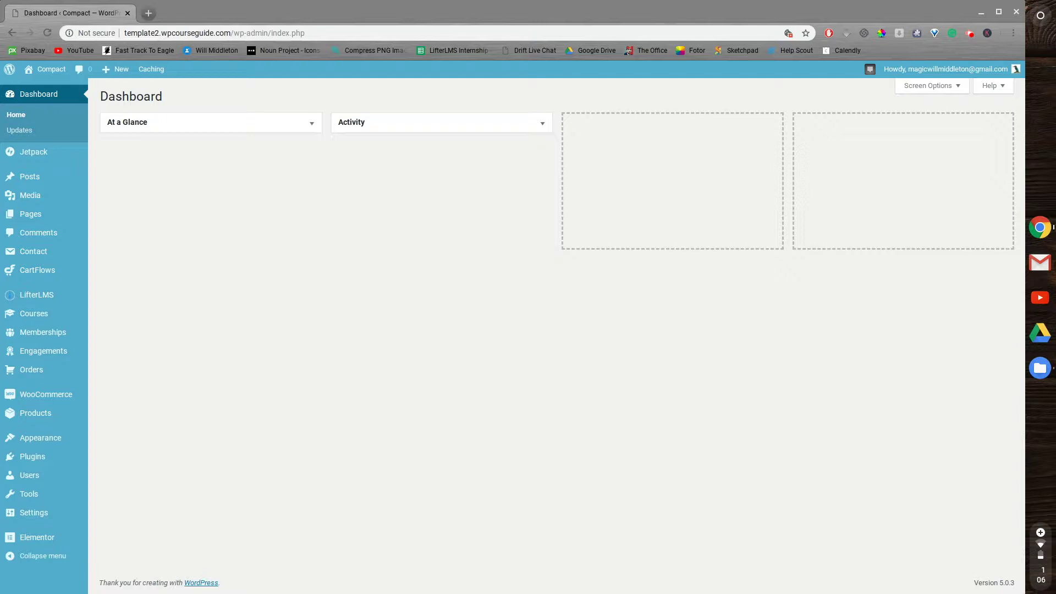
Go from the dashboard to the All Courses list via the Courses sidebar item.
mouse_move(34, 313)
click(99, 317)
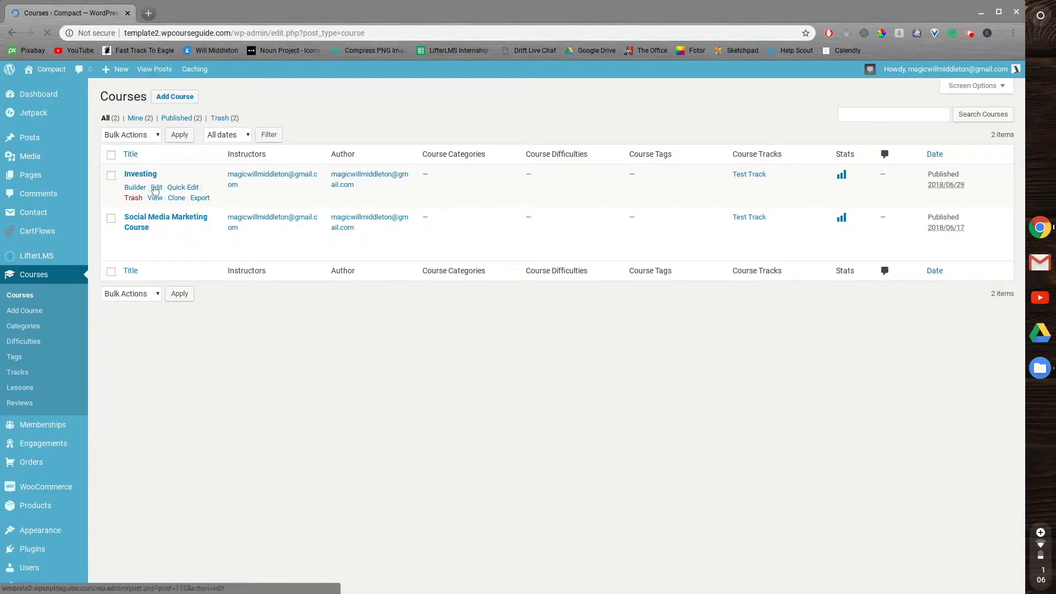
Open the Investing course editor and add a blank access plan under Course Access Plans.
click(155, 188)
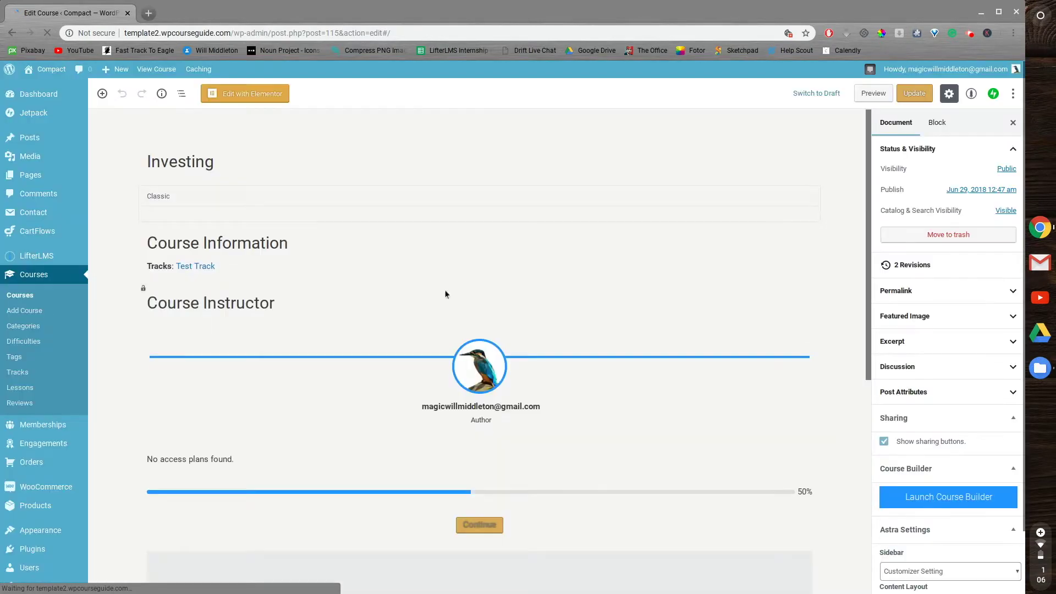
scroll(529, 249, down, 2)
scroll(529, 250, down, 10)
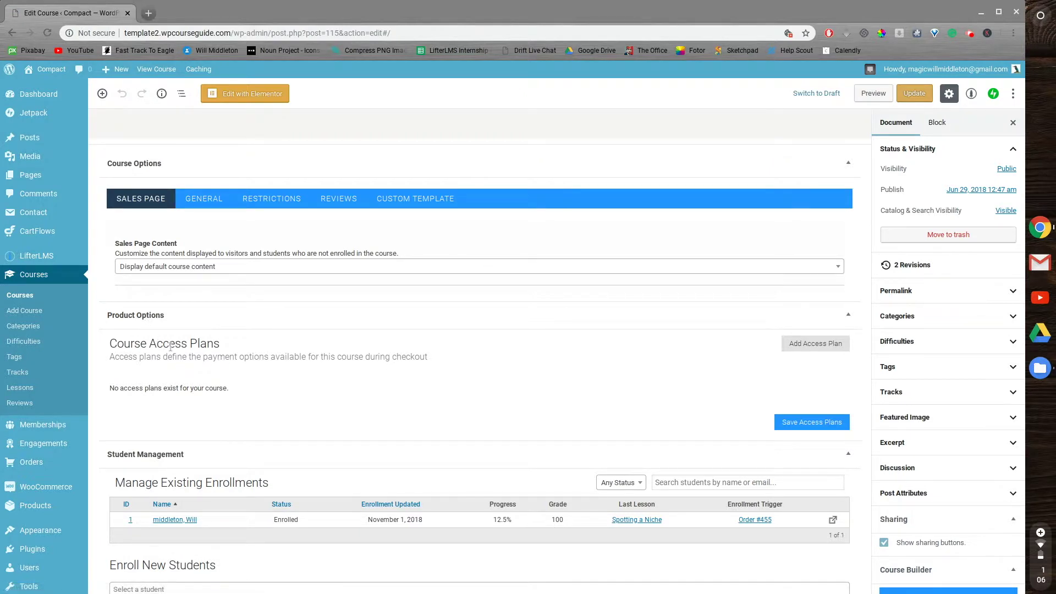
click(812, 344)
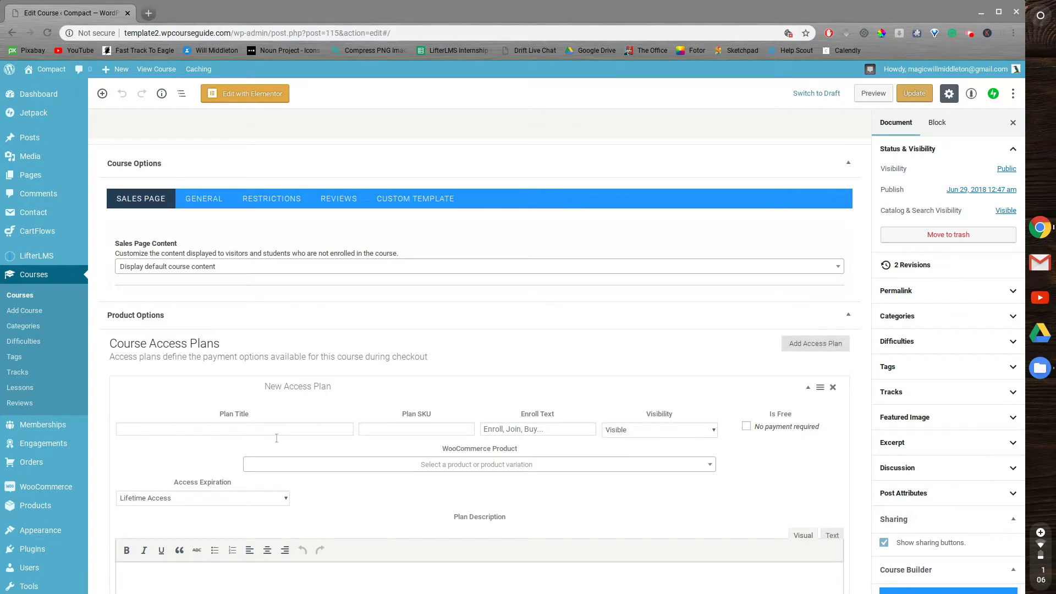
Enter plan title 'Title' and enroll text 'Enroll', then list WooCommerce products.
click(263, 431)
text(Title)
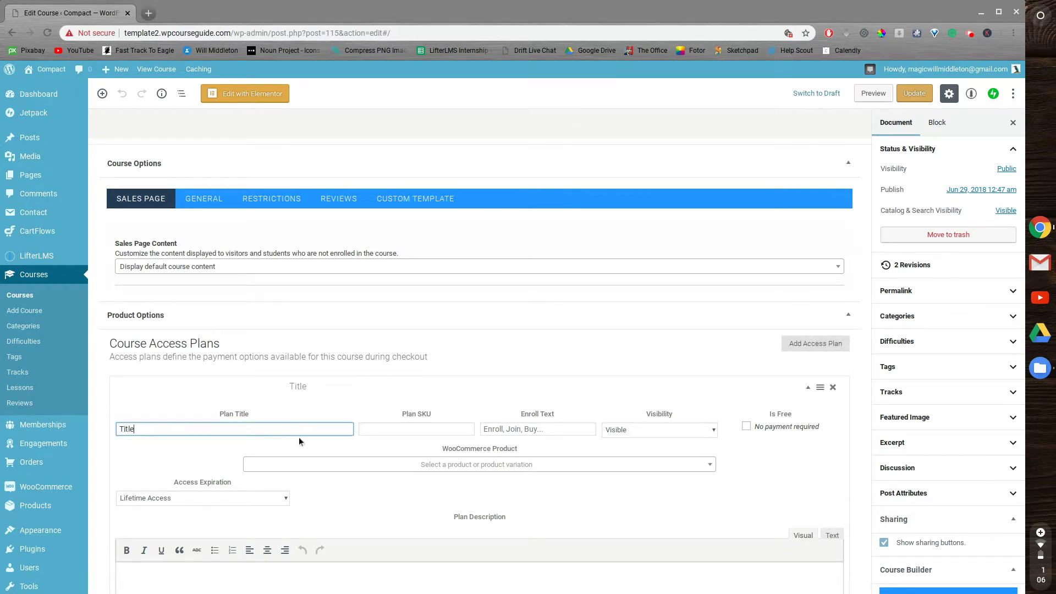
click(511, 428)
text(Enroll)
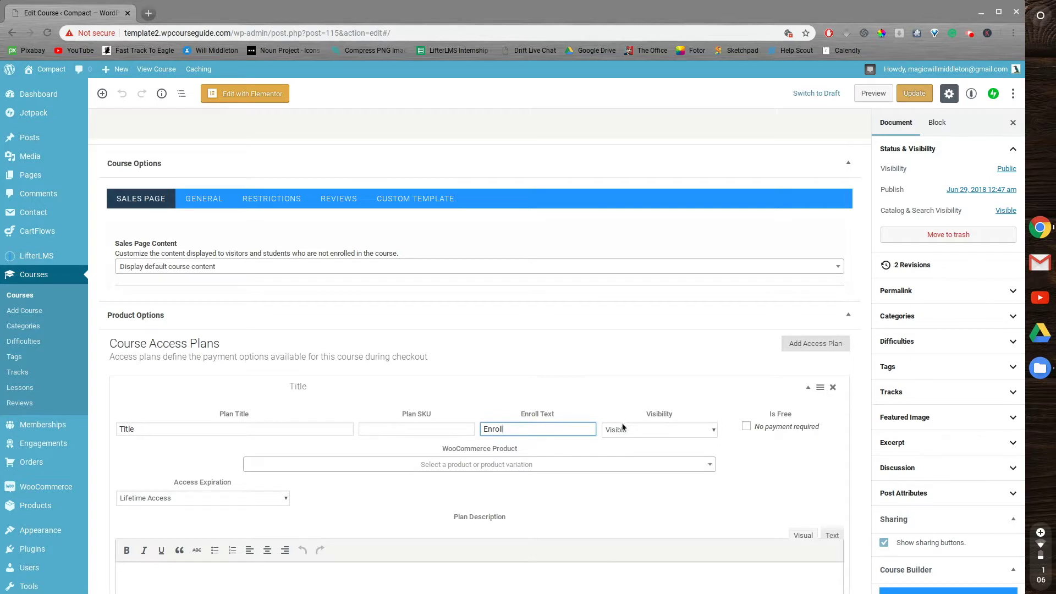
scroll(561, 434, down, 1)
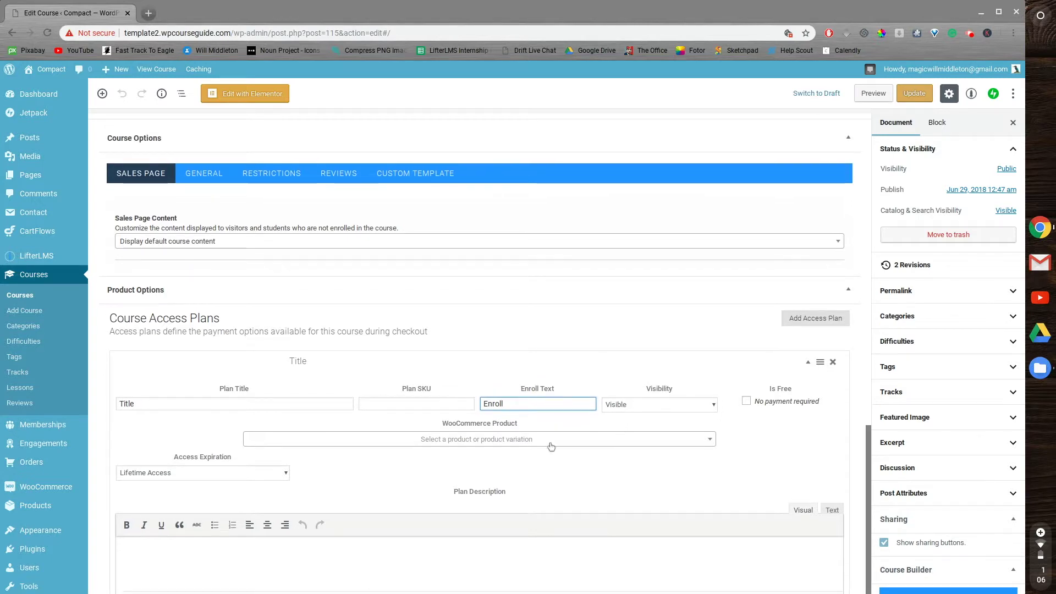
scroll(467, 446, down, 1)
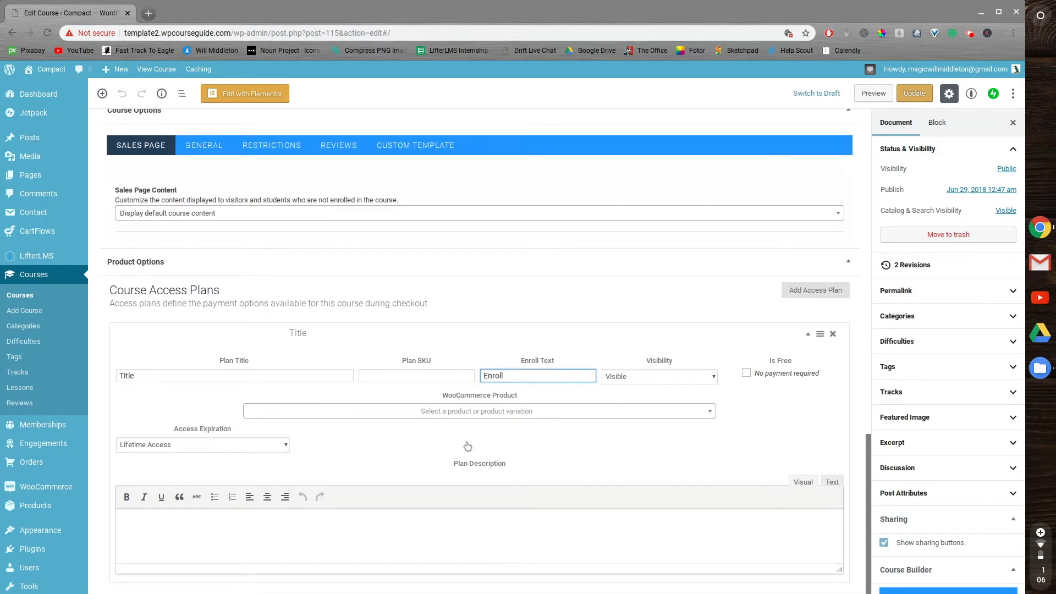
click(418, 412)
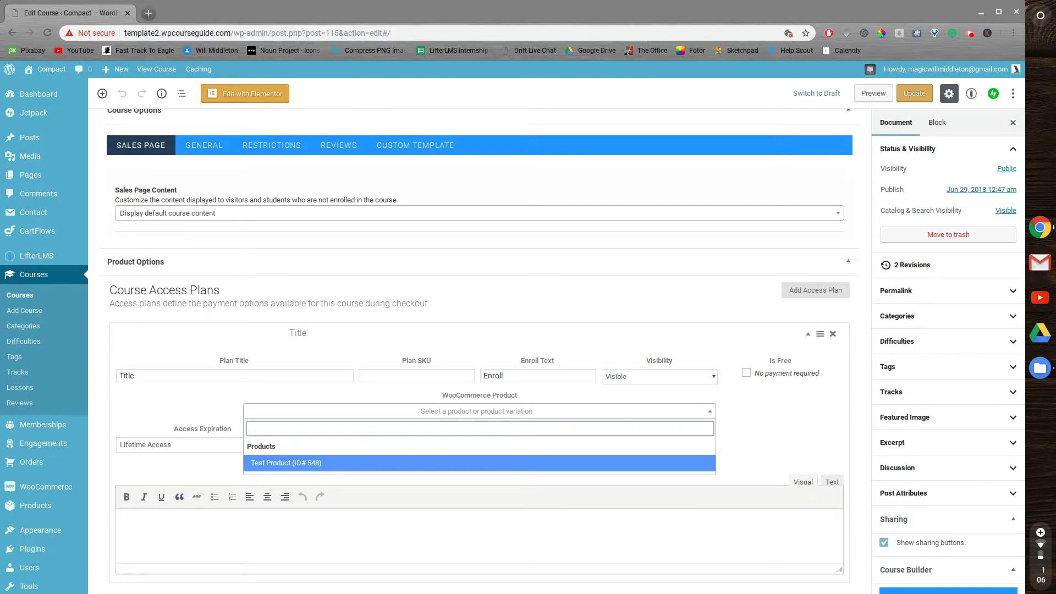
Select Test Product (ID# 548) as the plan's WooCommerce product.
click(328, 464)
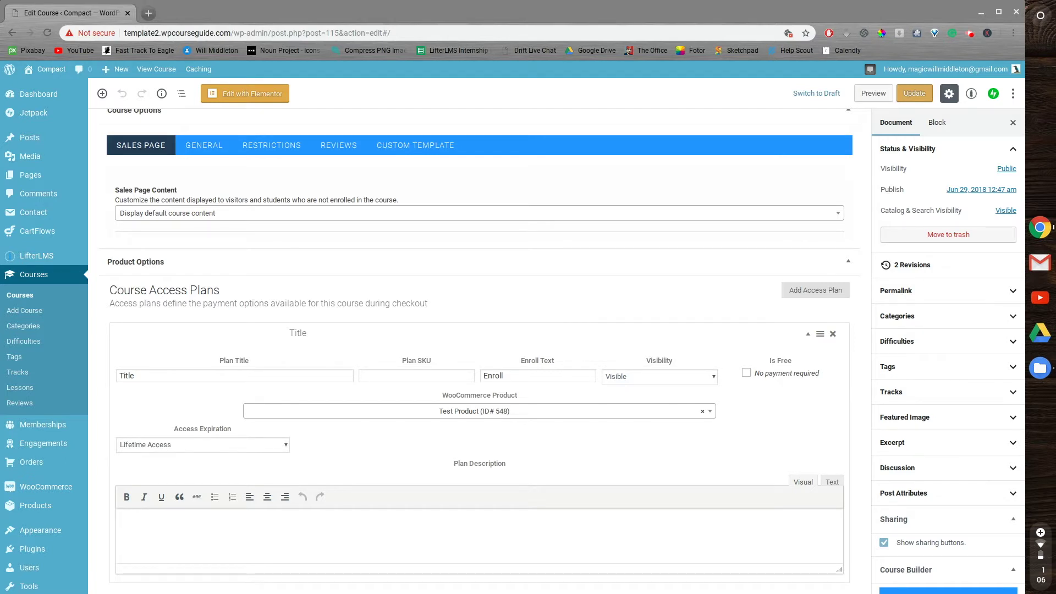
scroll(226, 420, down, 1)
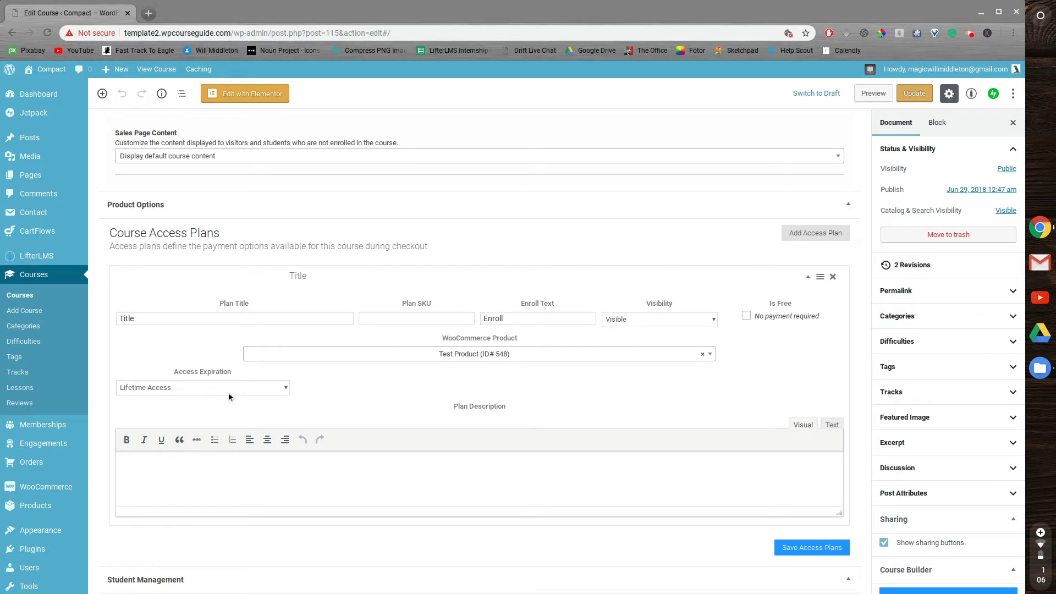
Expand Access Expiration to show Lifetime Access, Expires after and Expires on.
click(228, 392)
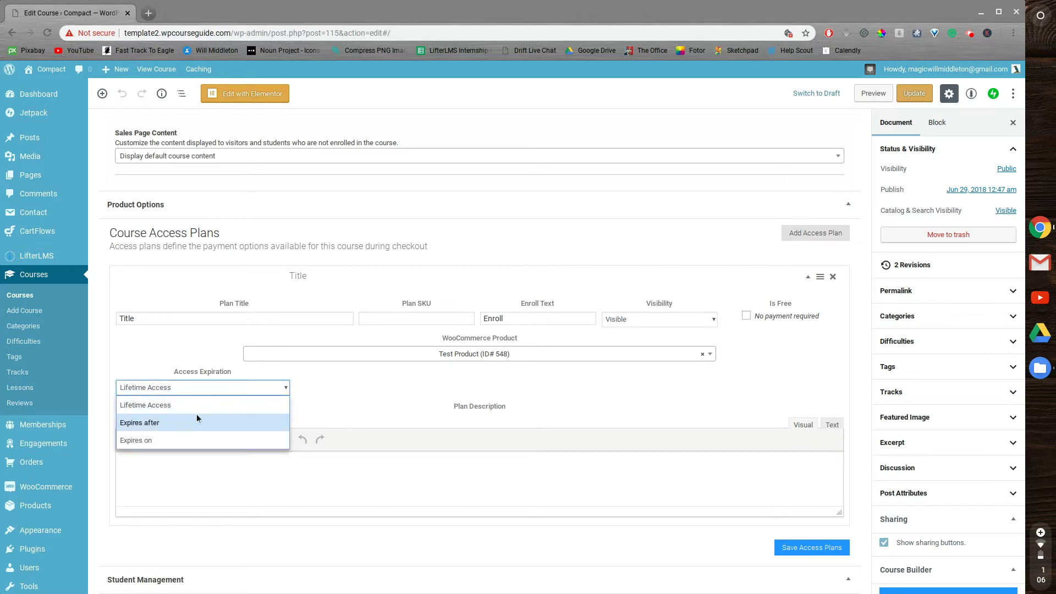